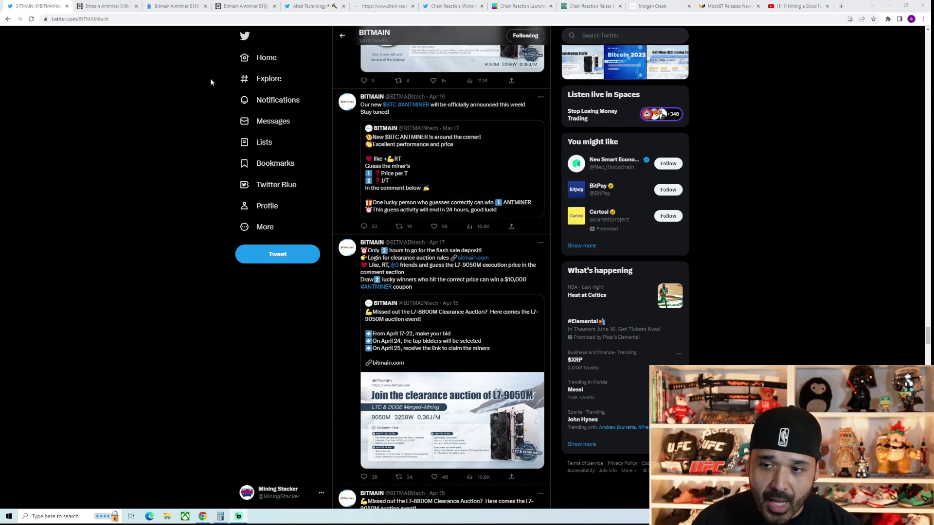
Switch to ASIC Miner Value's Antminer S19k Pro (136Th) page and review its where-to-buy prices.
left_click(106, 6)
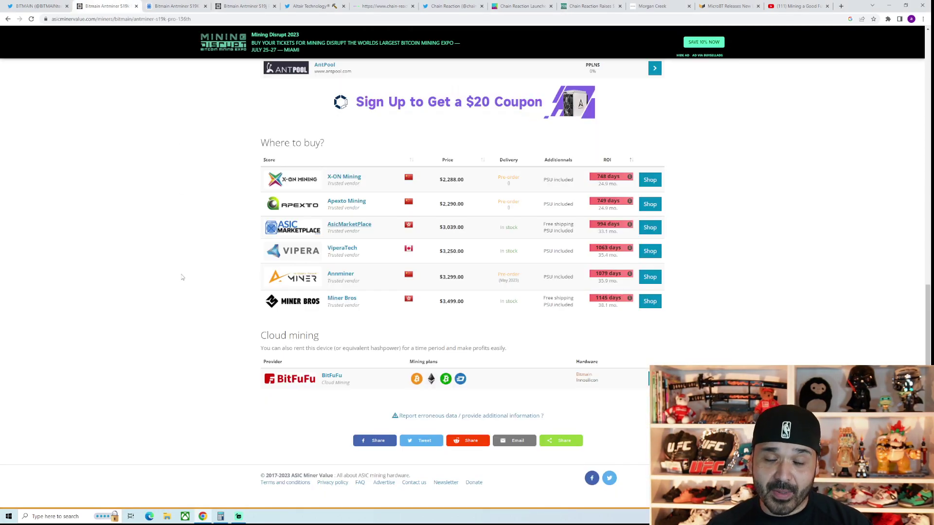
scroll(179, 278, "up", 3)
scroll(179, 277, "up", 3)
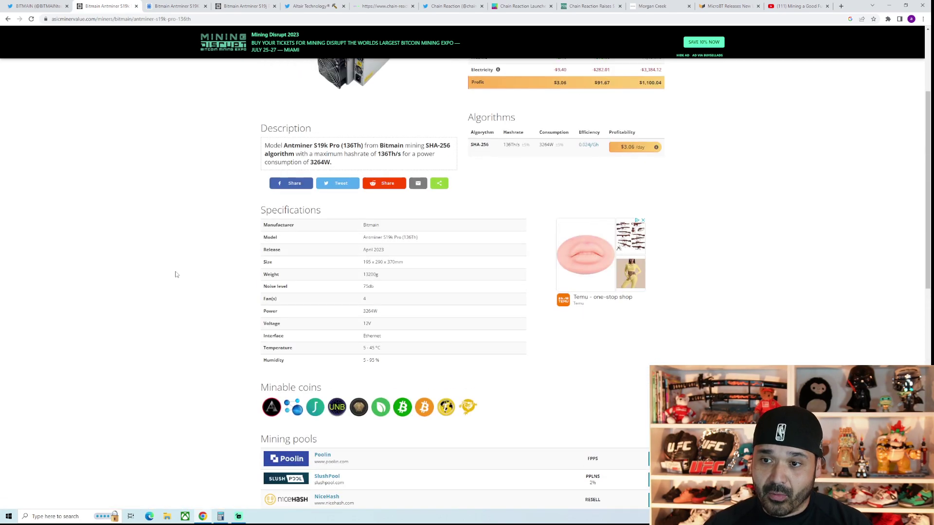
scroll(176, 275, "up", 2)
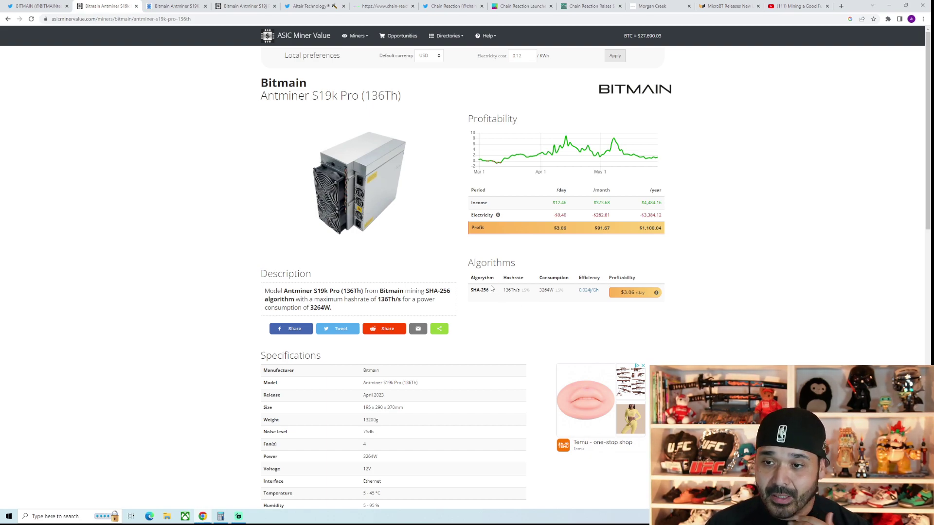
scroll(350, 350, "down", 3)
scroll(201, 332, "down", 3)
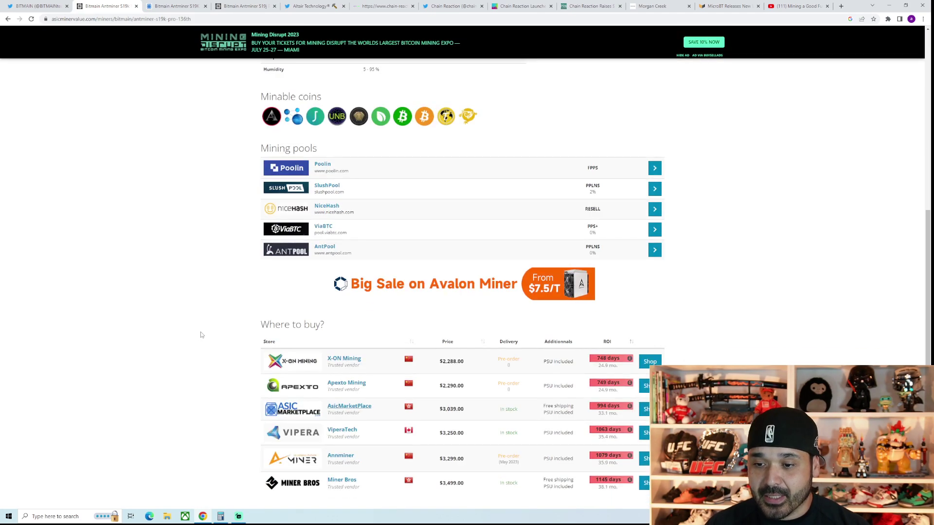
scroll(203, 330, "down", 2)
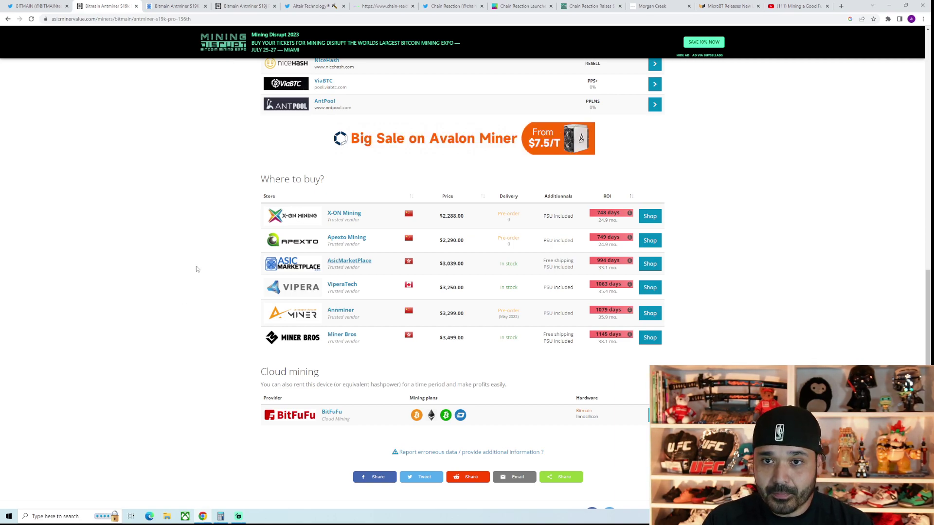
Bring up the AsicMarketPlace Antminer S19K Pro listing at US$3,039.00 and check its specs.
left_click(197, 5)
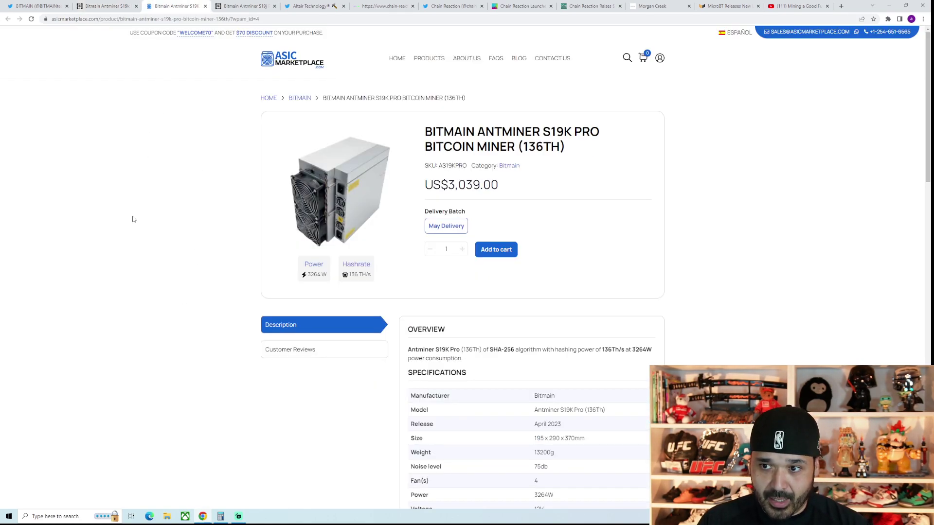
scroll(132, 217, "down", 2)
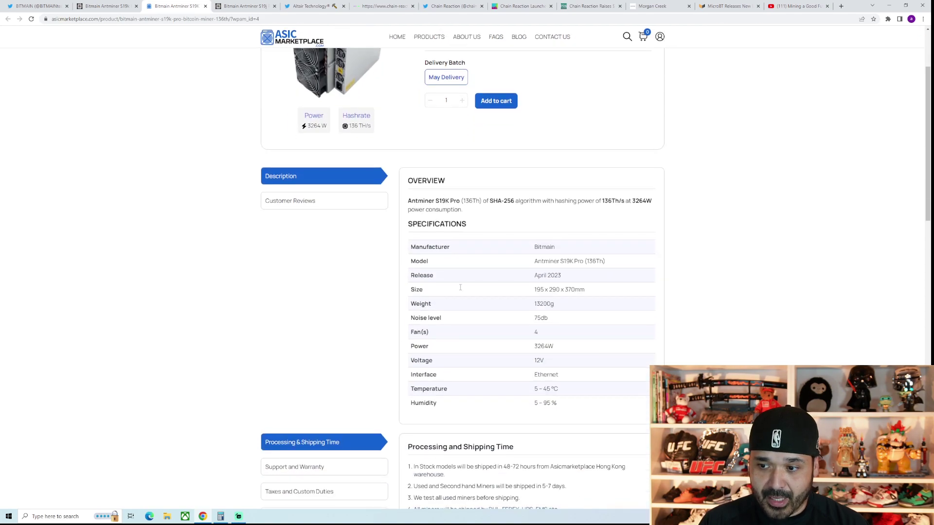
scroll(213, 310, "up", 2)
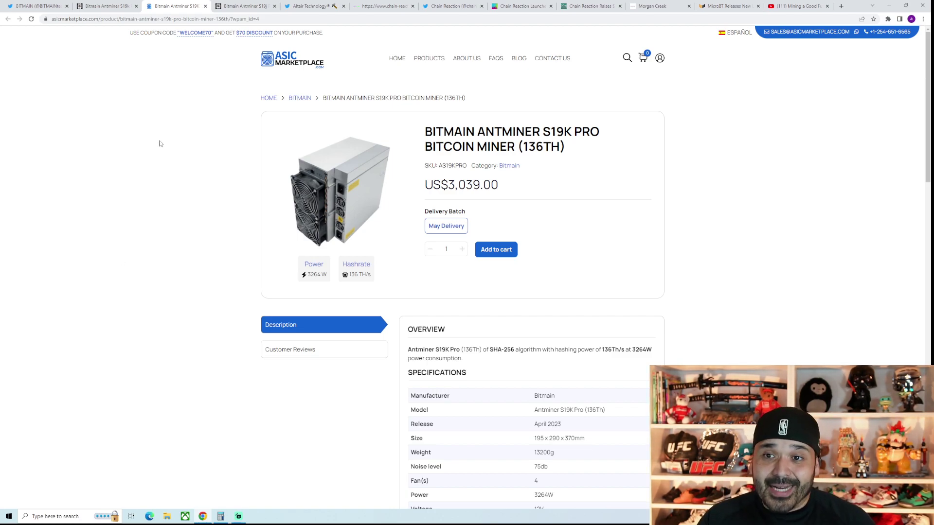
Switch to ASIC Miner Value's Antminer S19j Pro+ (122Th) page showing about $0.53 daily profit.
left_click(241, 6)
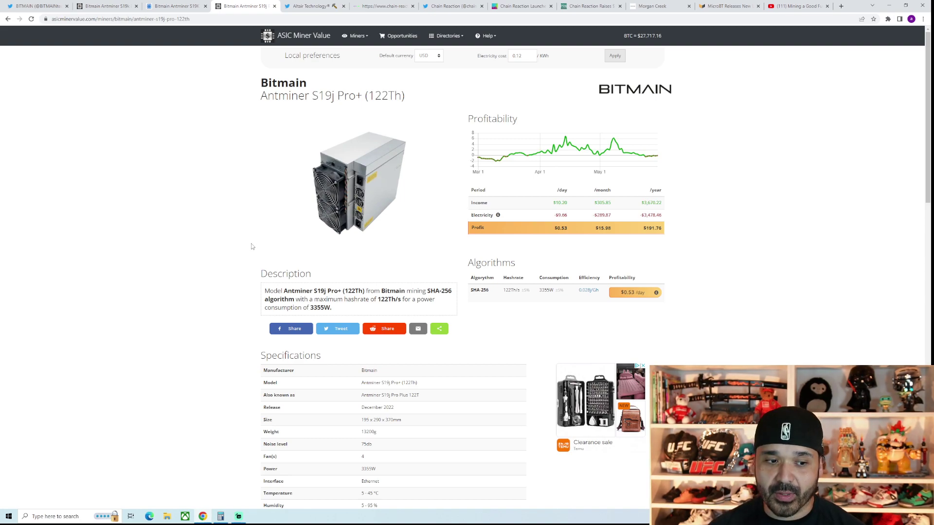
Review Altair Technology's tweets on soldered S19j Pro+ heatsinks, then return to ASIC Miner Value.
left_click(319, 5)
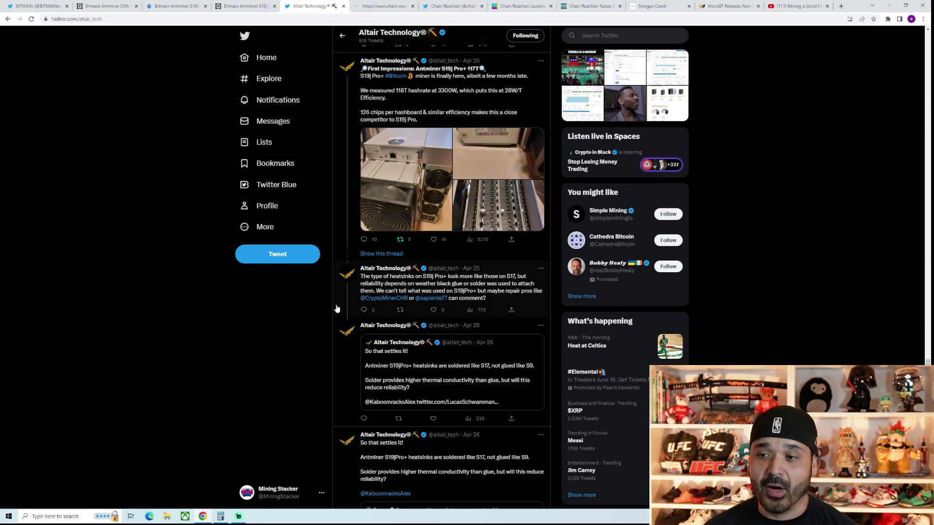
scroll(343, 305, "down", 3)
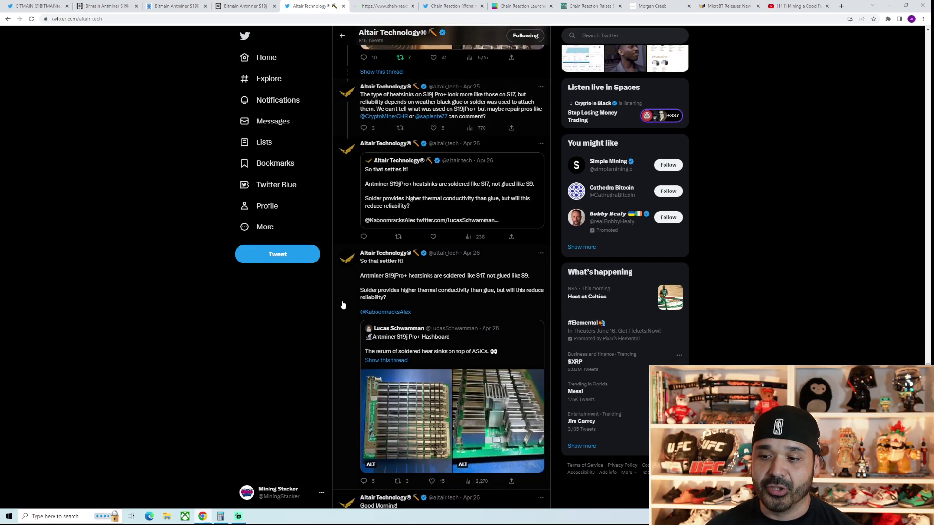
scroll(342, 305, "down", 2)
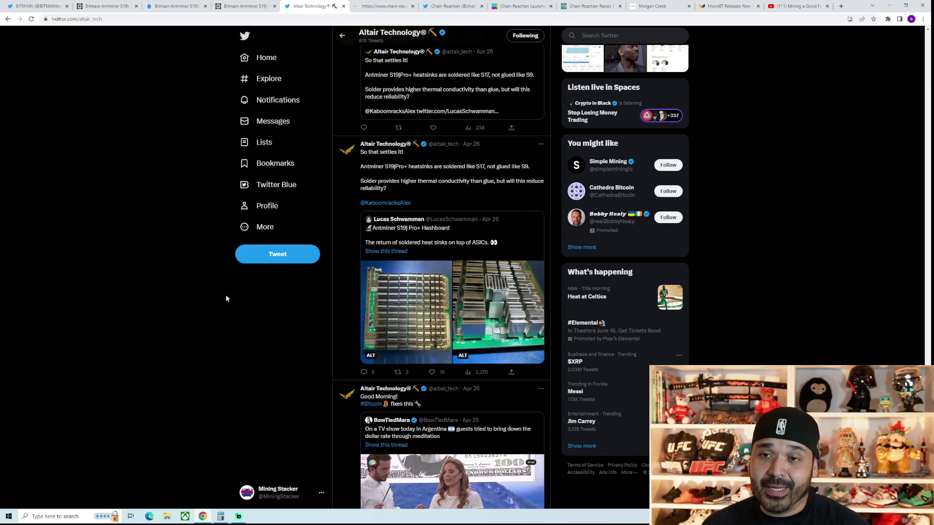
left_click(219, 6)
Flip between the S19k Pro, S19j Pro+ and Altair tweet tabs, ending on the S19k Pro page.
left_click(182, 6)
left_click(109, 6)
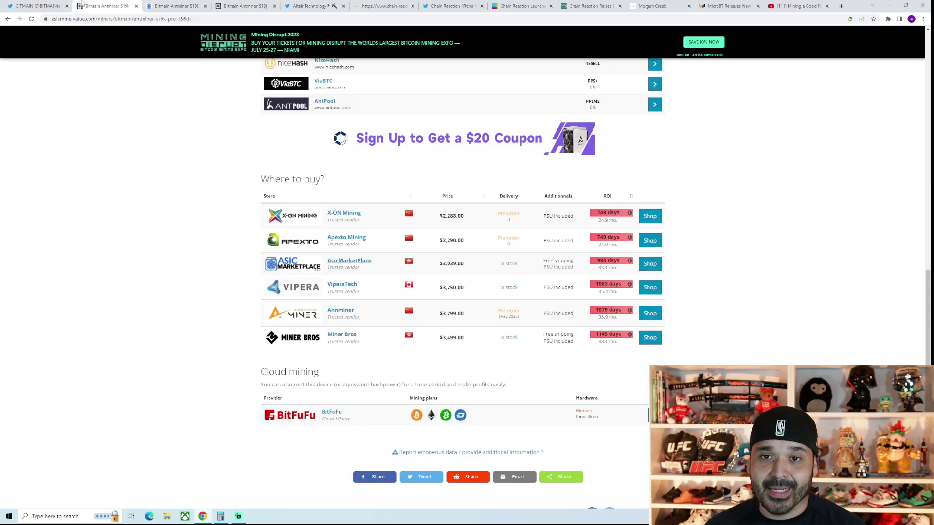
scroll(130, 338, "up", 5)
scroll(130, 338, "up", 5)
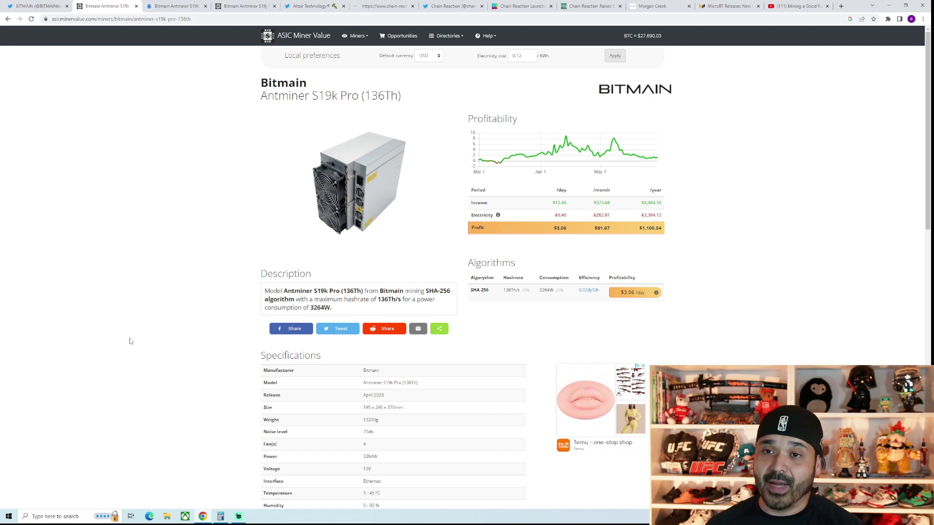
key("ctrl+Tab")
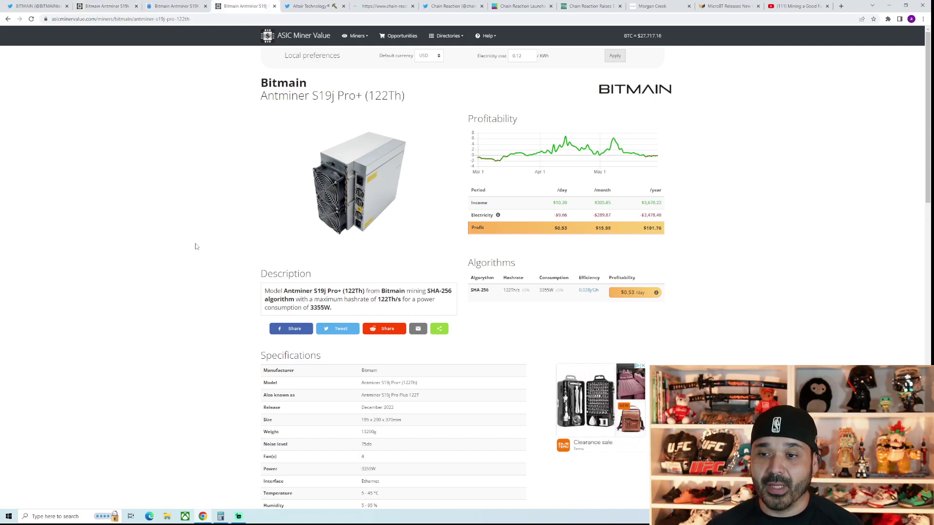
left_click(310, 6)
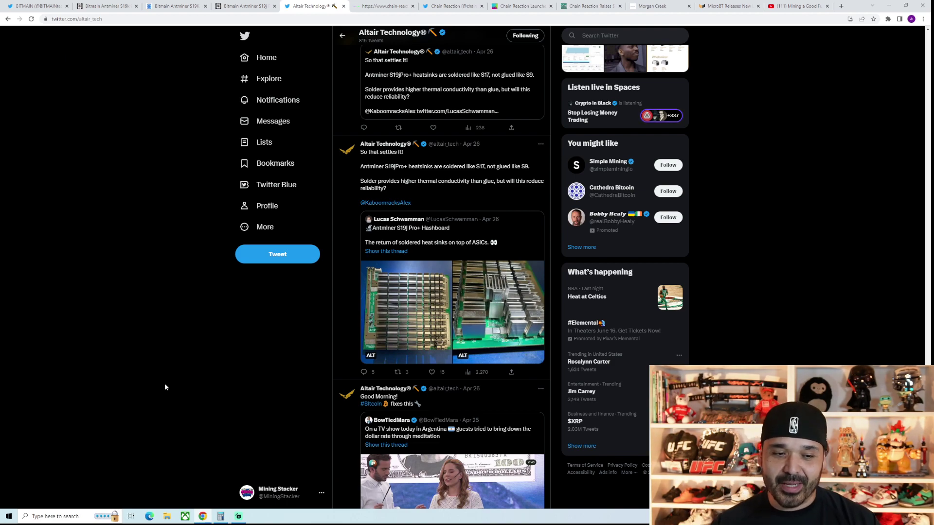
left_click(115, 6)
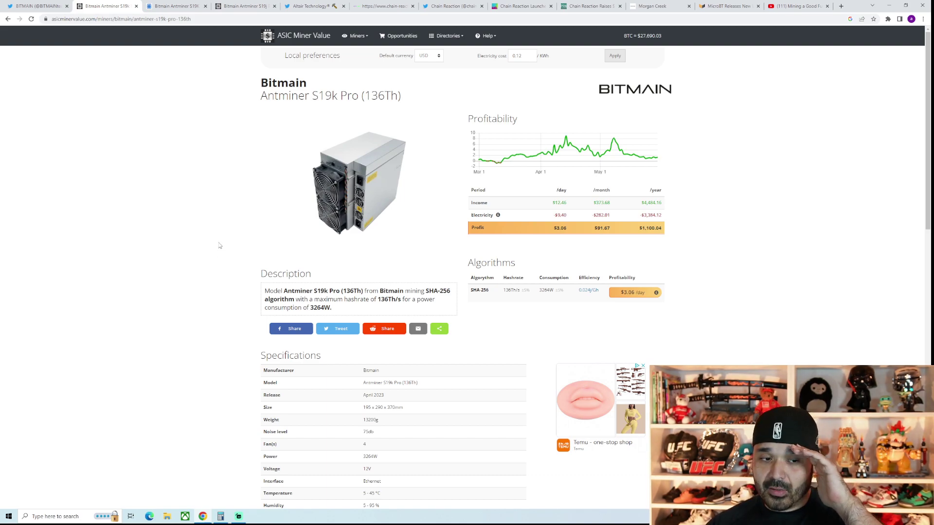
Scan Chain Reaction's News & Media page about the NSTC delegation visit, then reach its Twitter profile.
left_click(390, 6)
scroll(193, 247, "up", 4)
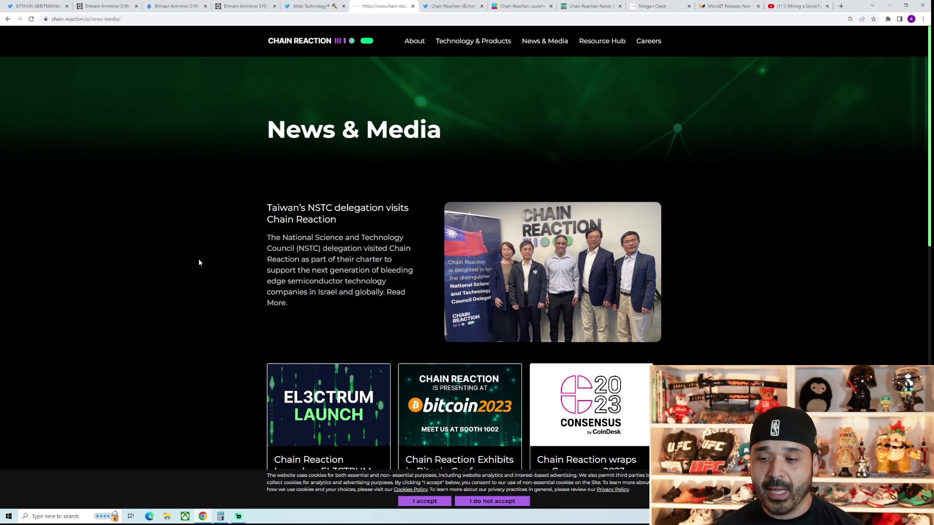
scroll(198, 262, "down", 2)
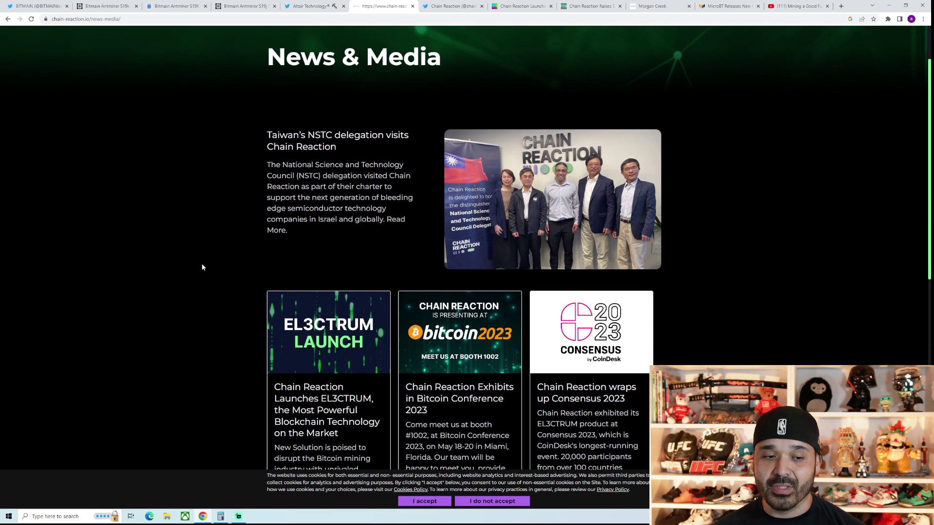
left_click(465, 5)
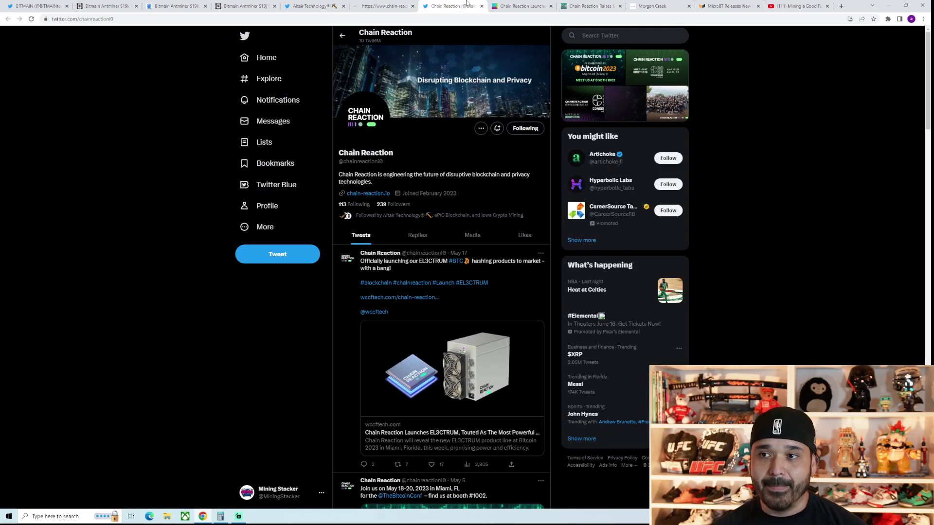
Read GlobeNewswire's EL3CTRUM launch release citing 19 J/TH efficiency and 140 TH/s systems.
left_click(521, 5)
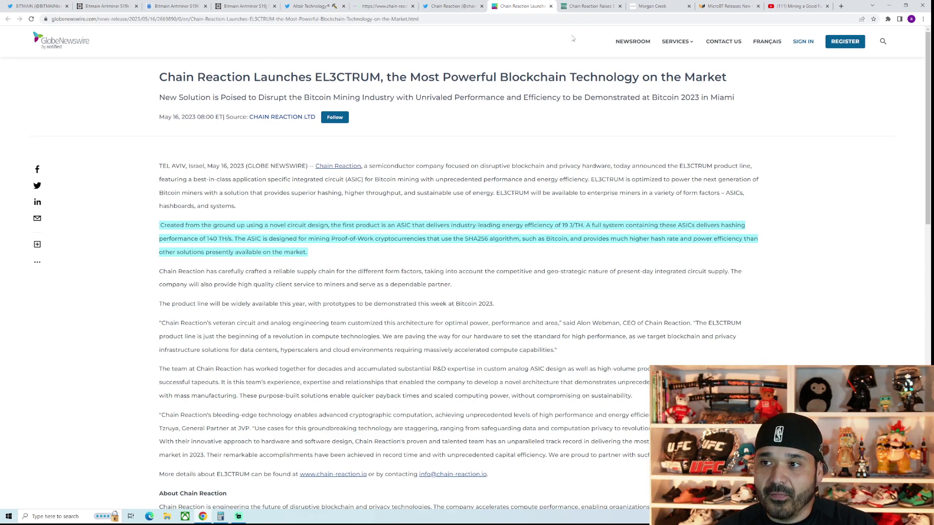
Read PR Newswire's release on Chain Reaction's $70 million Series C funding.
left_click(587, 6)
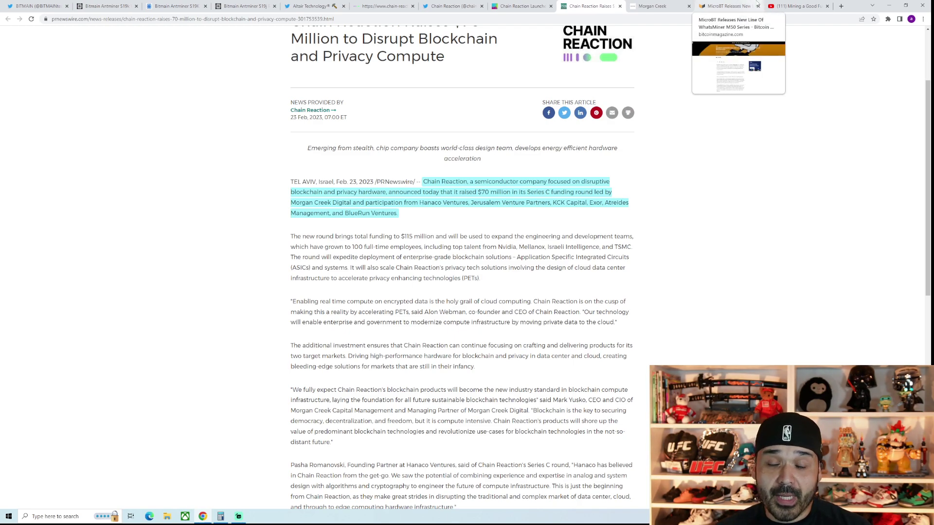
Move from Bitcoin Magazine's MicroBT M50 article to the 'Mining a Good Future with #WhatsMiner' video.
left_click(727, 6)
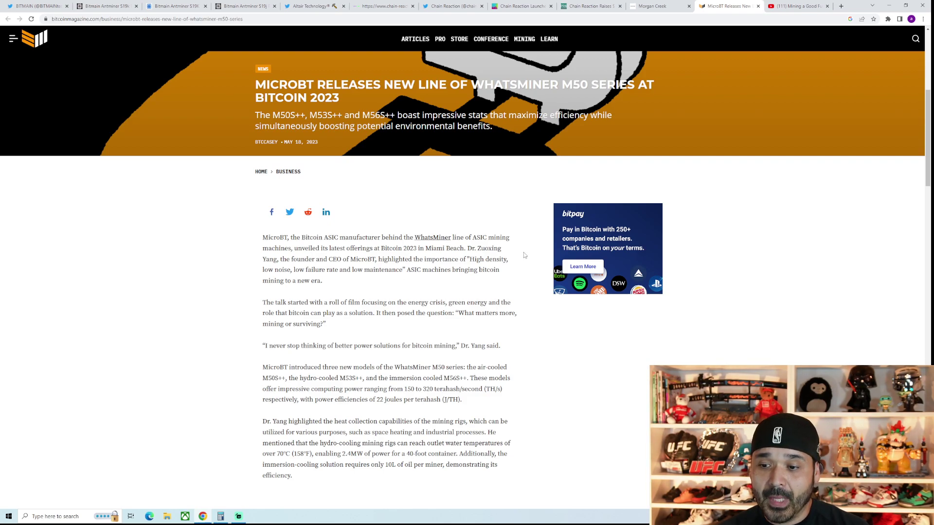
left_click(797, 5)
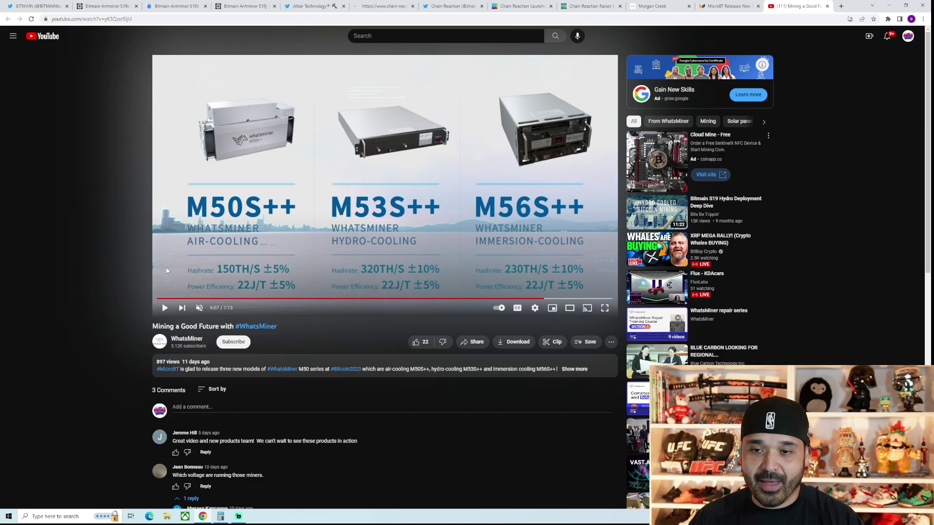
scroll(160, 260, "down", 1)
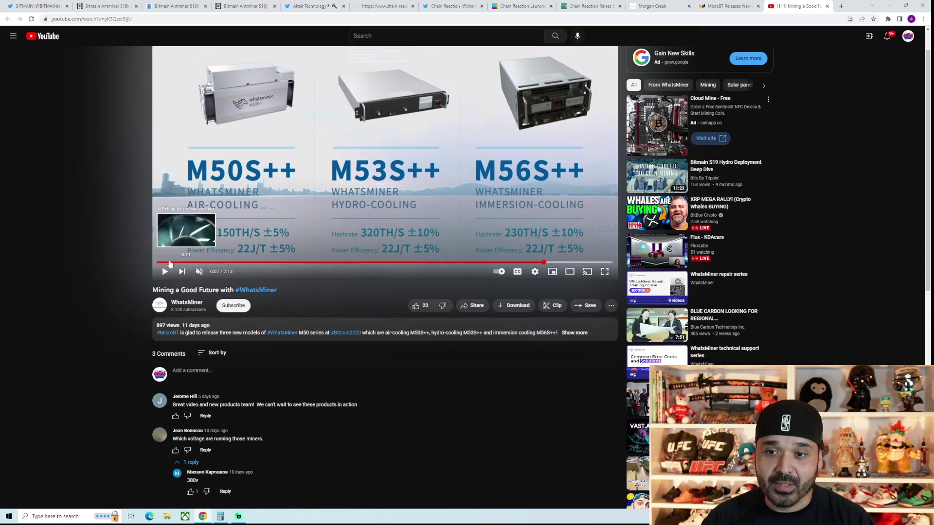